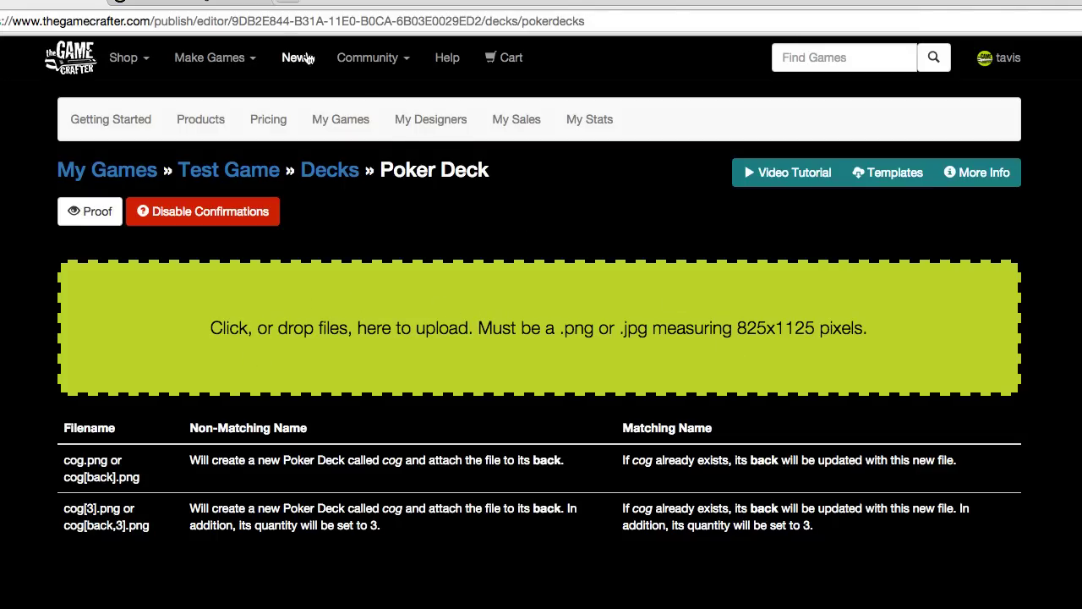
- View the existing poker deck of 1 Deck Game (copy) and return to Test Game's Poker Deck page
left_click(208, 3)
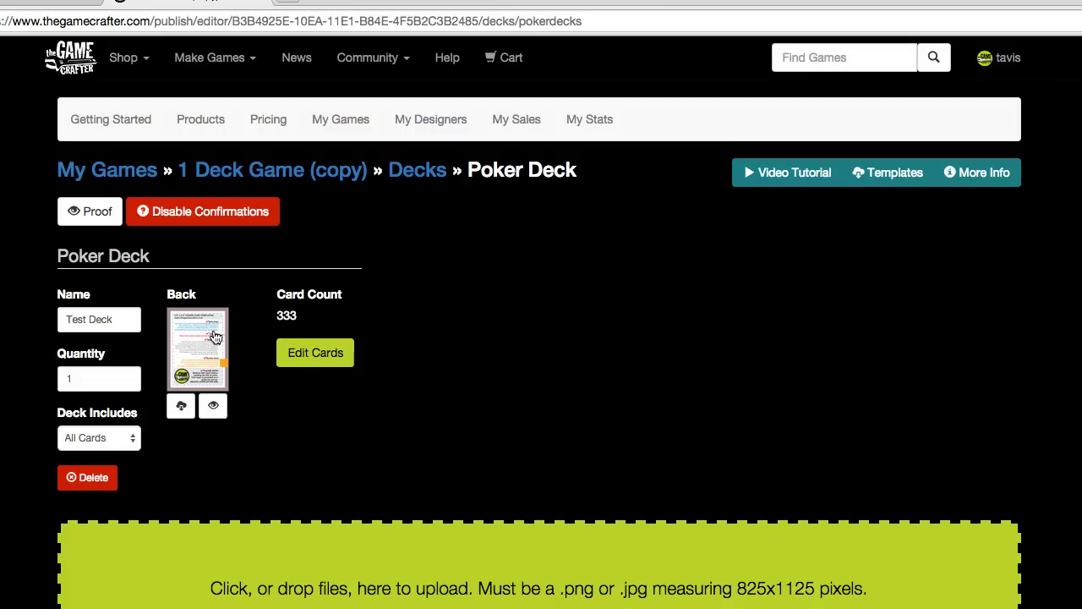
left_click(31, 2)
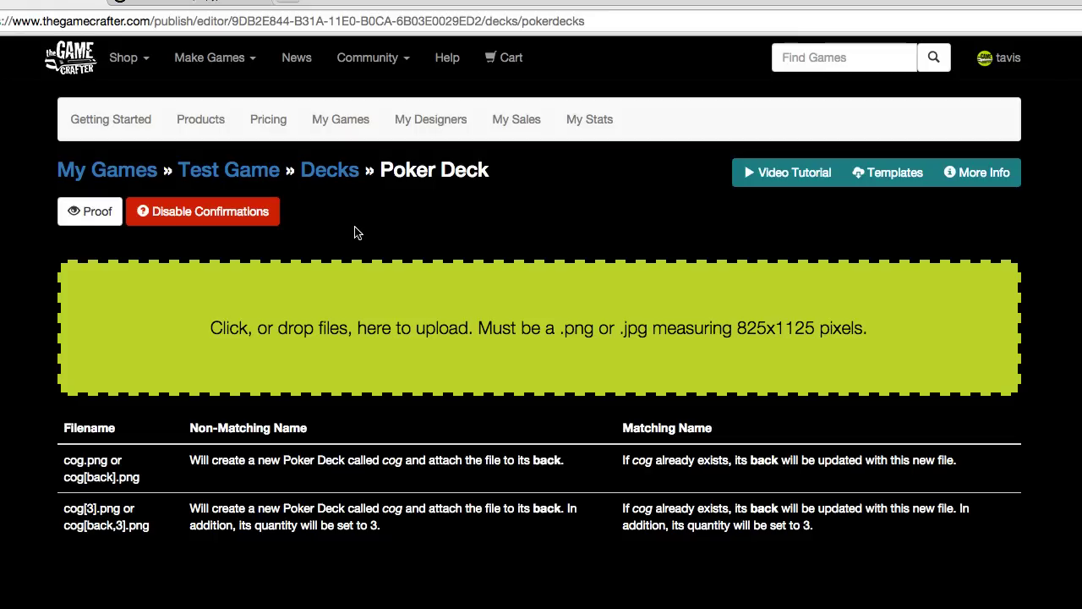
- Create a poker deck in Test Game by uploading poker-card-back.png from the test files folder as its back
left_click(426, 324)
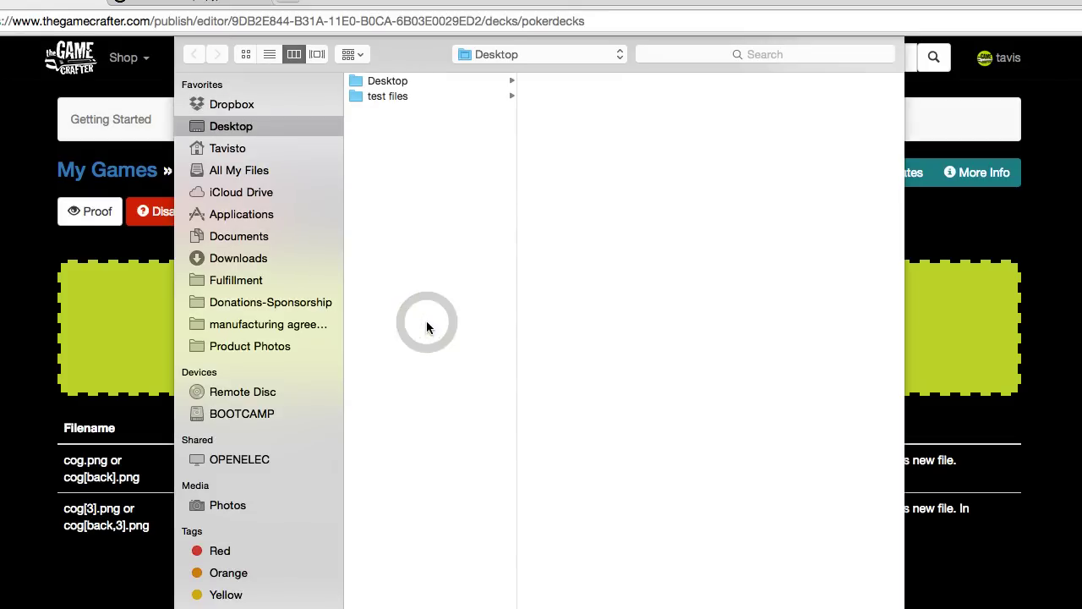
left_click(394, 98)
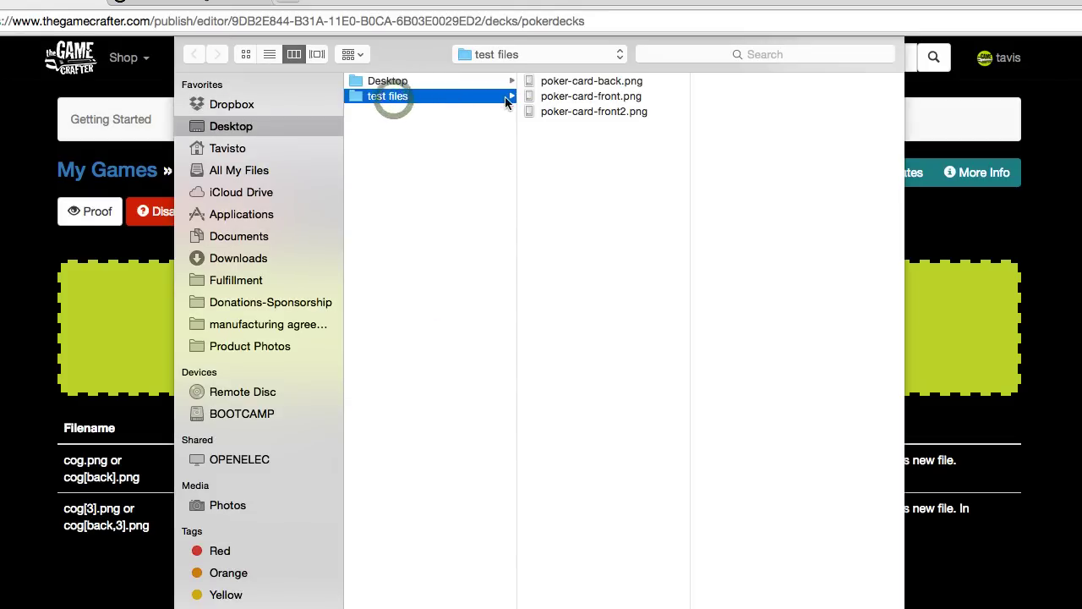
left_click(601, 87)
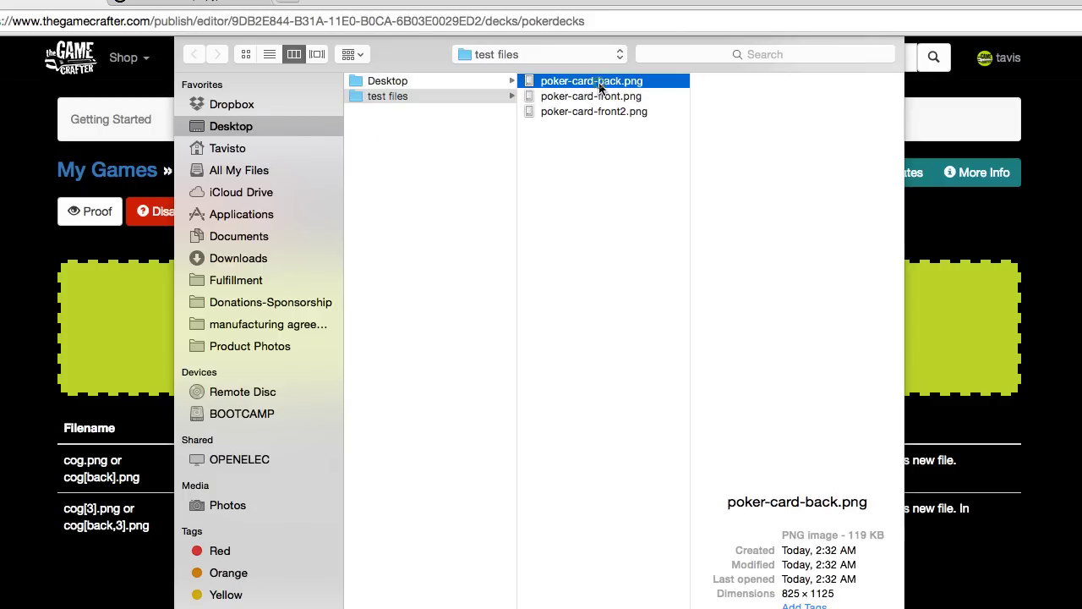
key("Return")
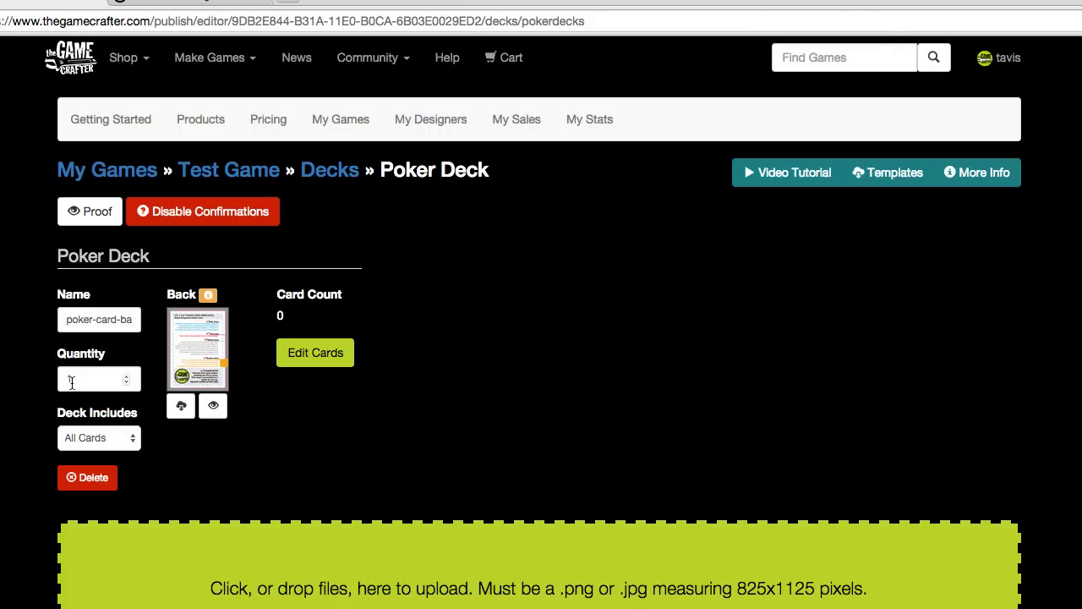
- Look over the Deck Includes options and the proofing status of the deck's back image
left_click(98, 438)
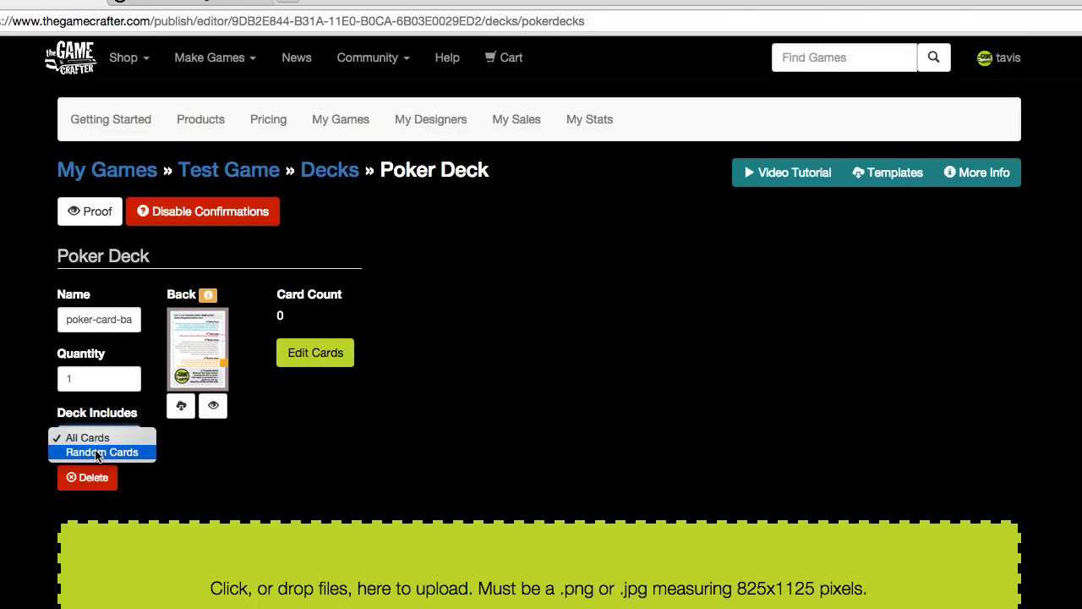
left_click(223, 441)
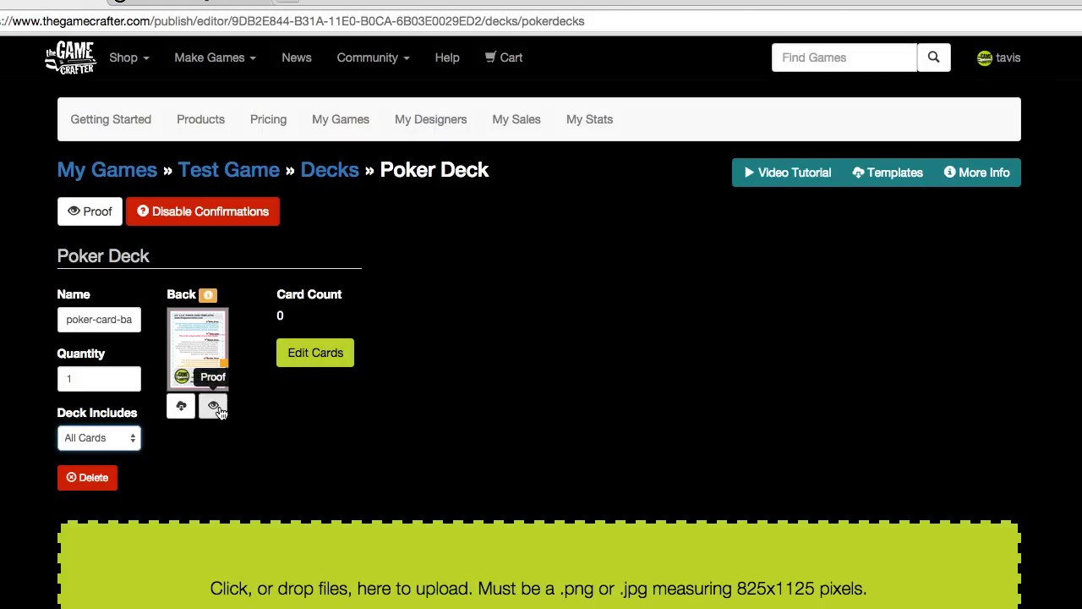
mouse_move(209, 301)
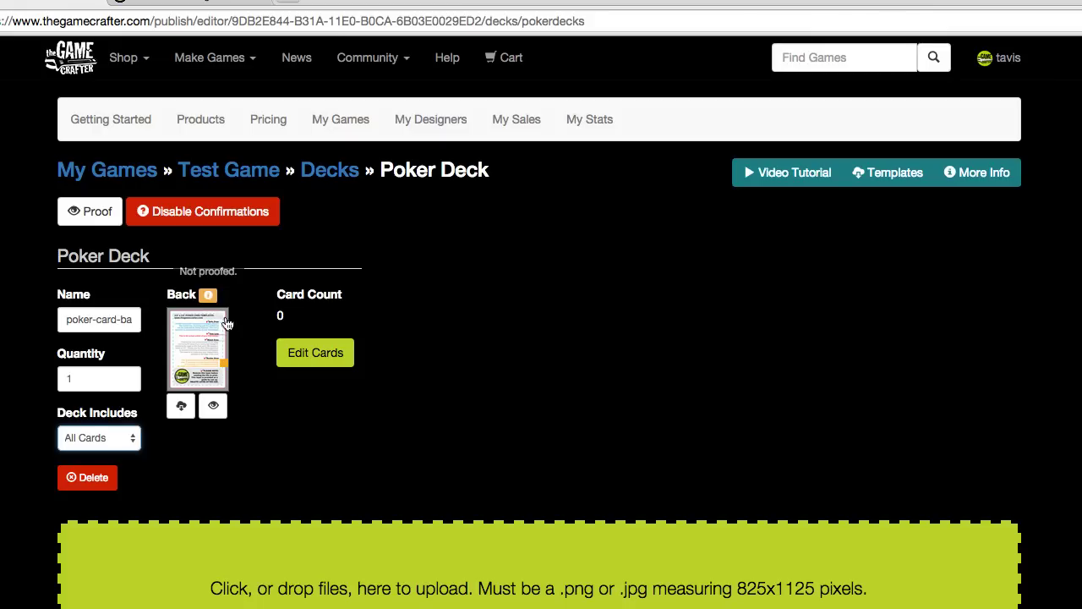
- Add two cards to the deck by uploading poker-card-front.png and poker-card-front2.png from the test files folder
left_click(311, 355)
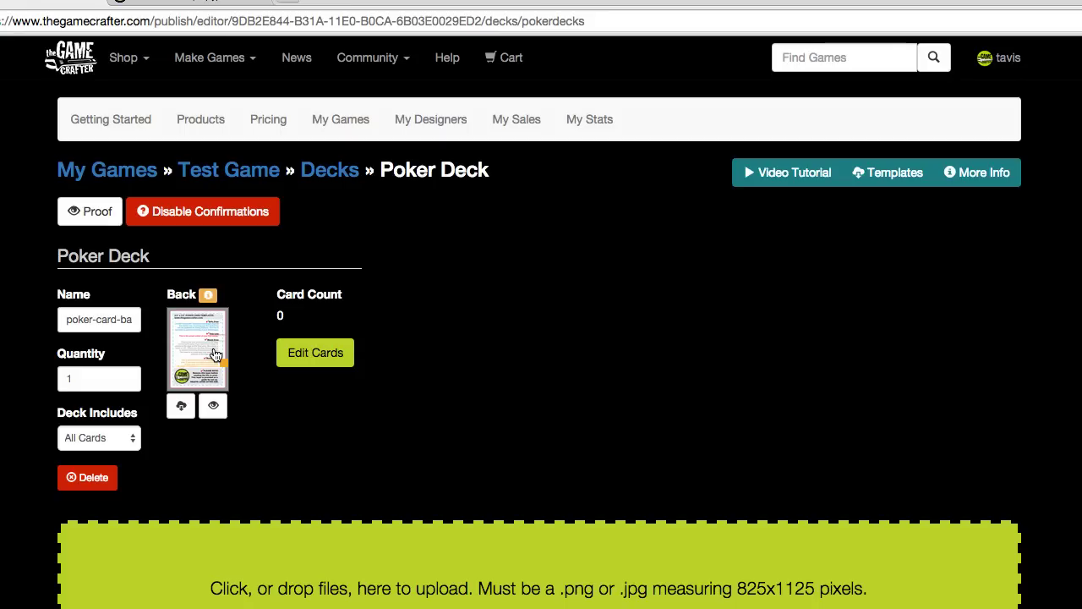
left_click(298, 357)
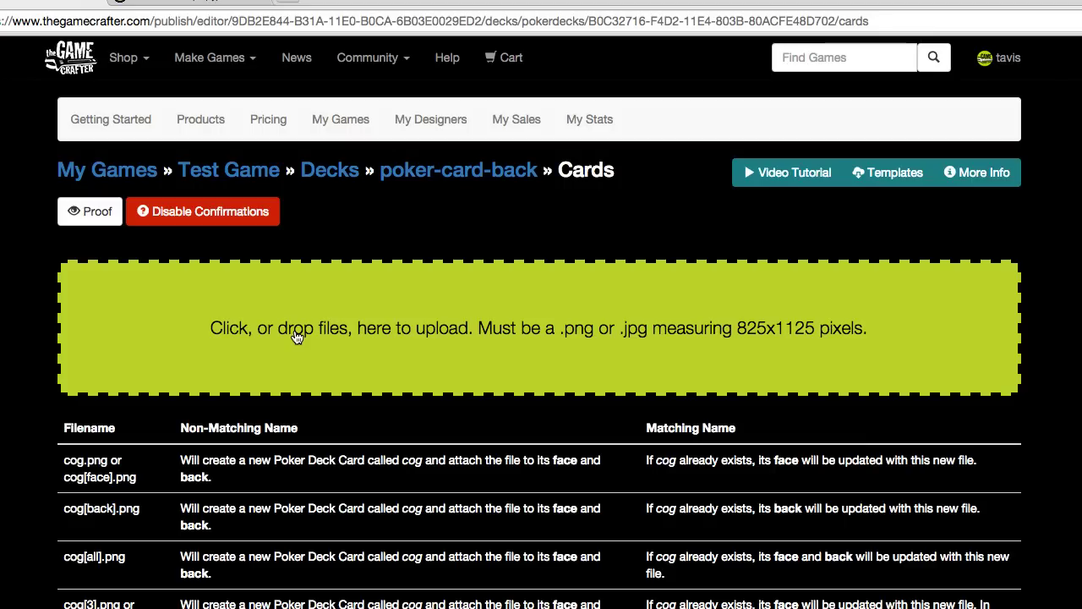
left_click(296, 337)
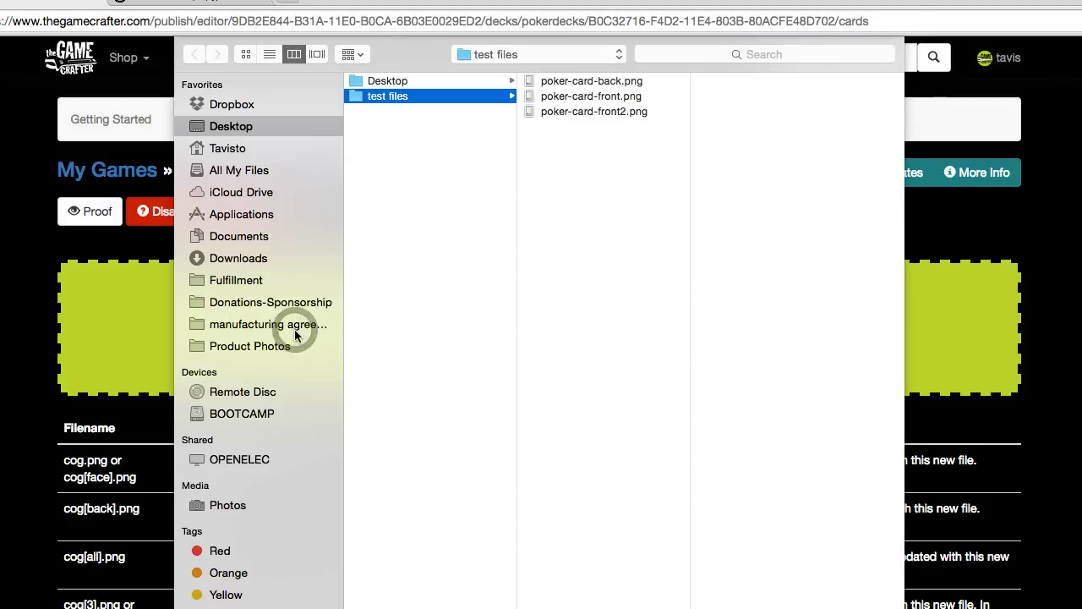
left_click(607, 98)
left_click(598, 111, "shift")
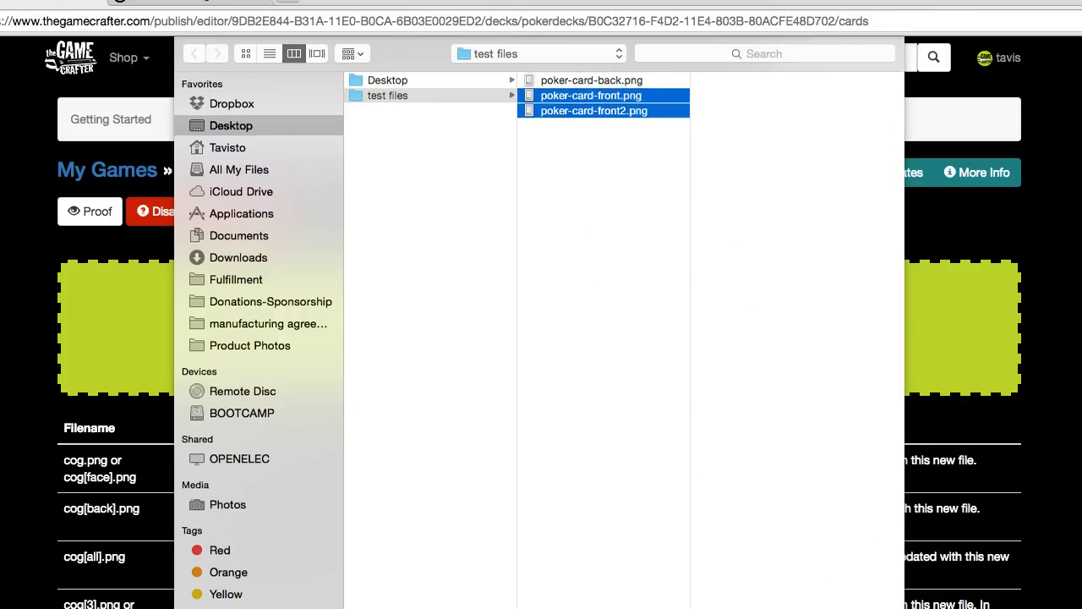
key("Return")
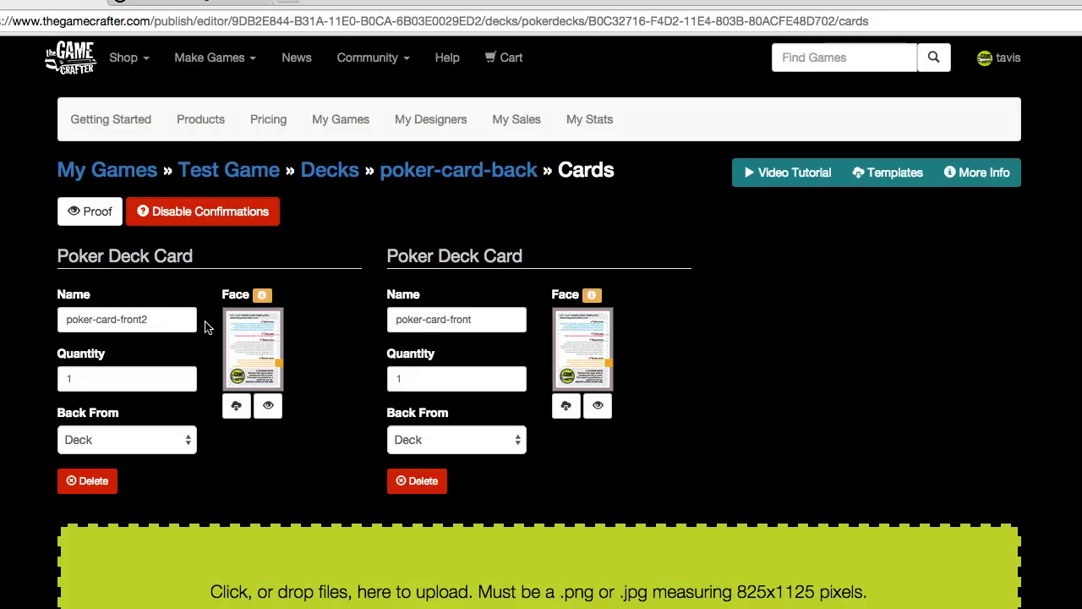
- Set the back source of the poker-card-front2 card to Card so it gets its own back image
left_click(160, 319)
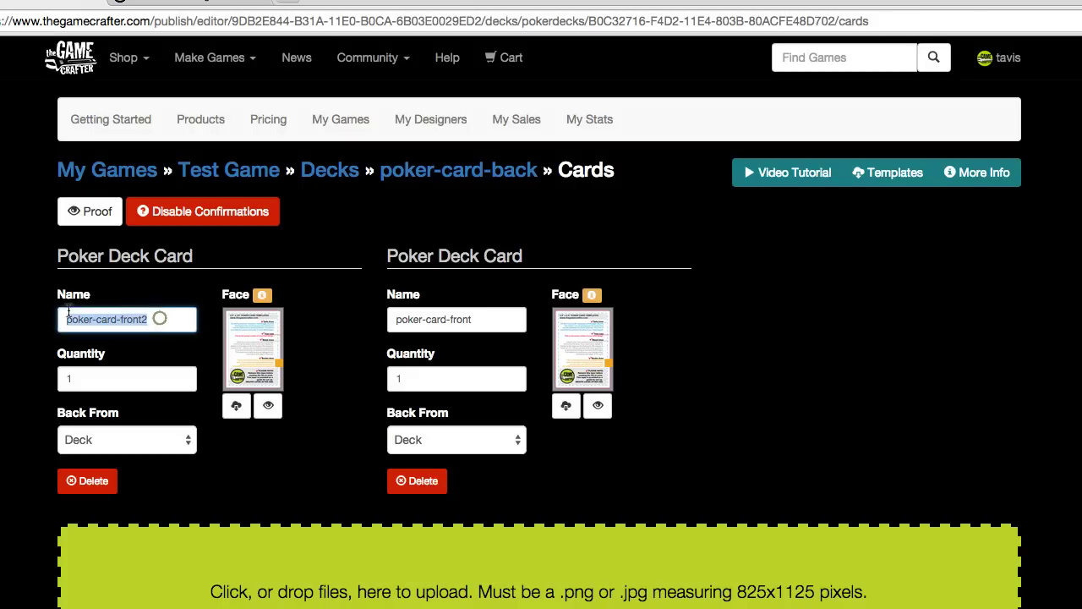
left_click(78, 378)
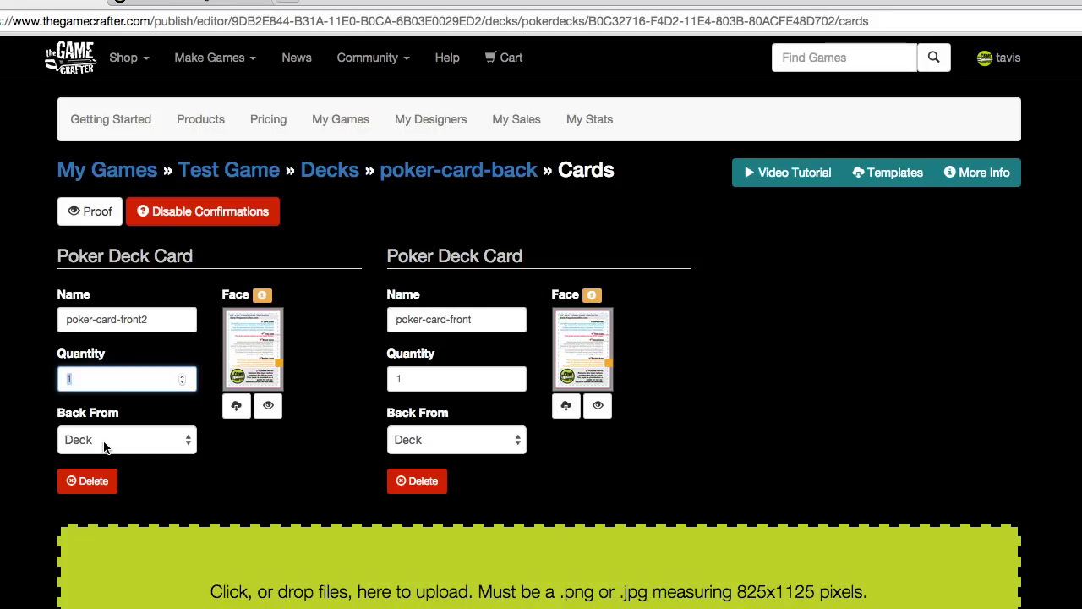
left_click(104, 445)
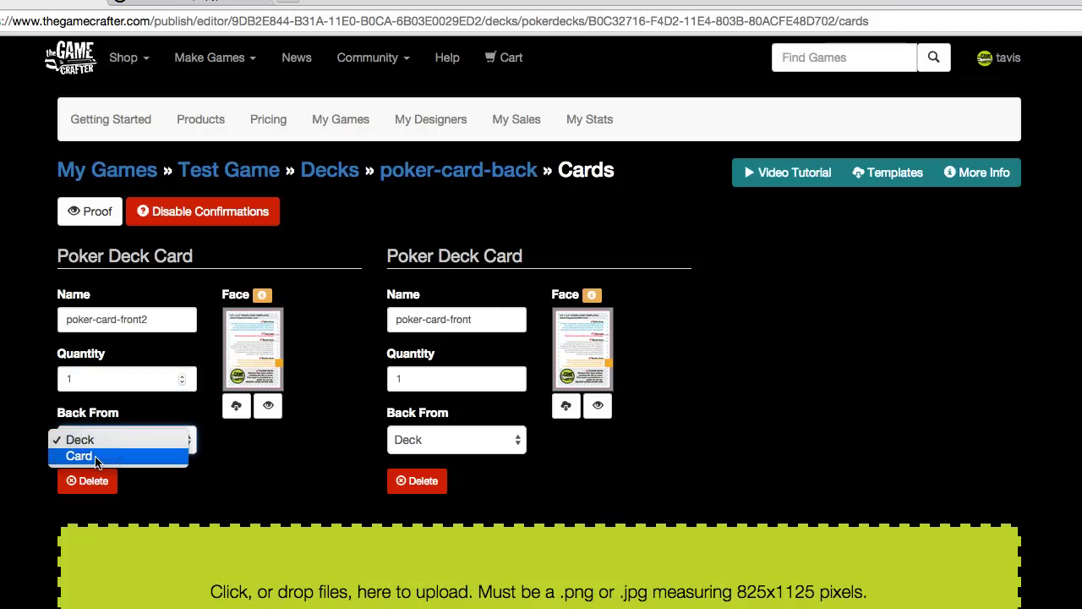
left_click(96, 458)
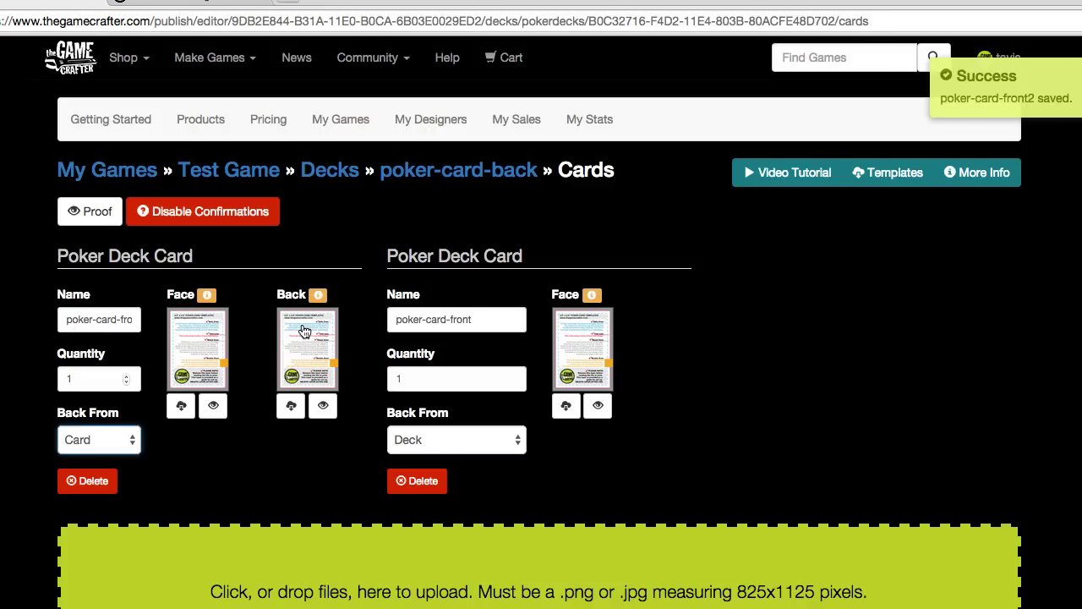
- Set the back source of the poker-card-front card to Deck
scroll(177, 392, "down", 1)
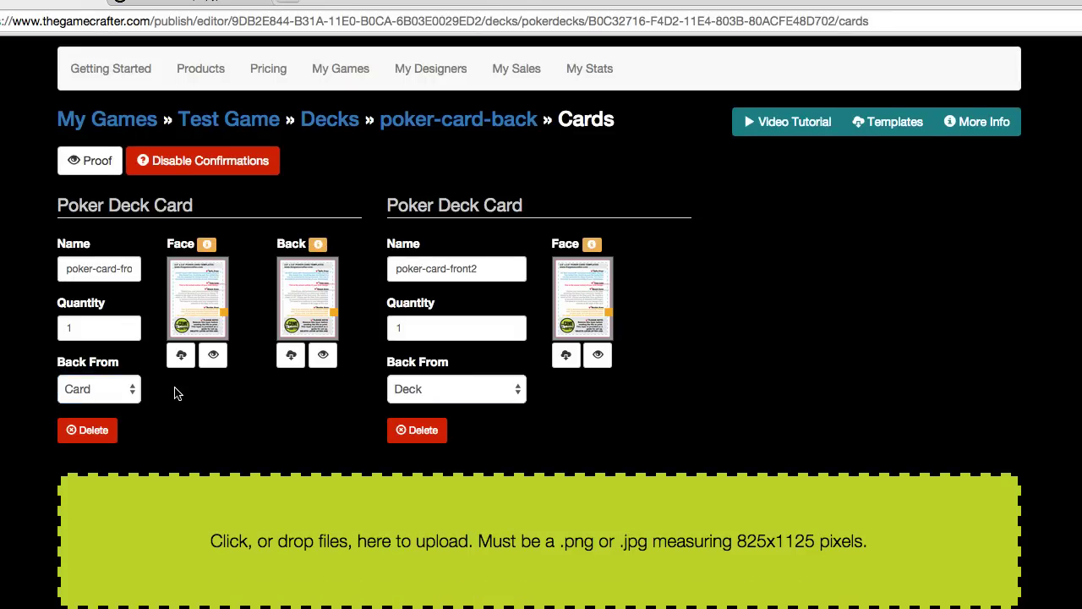
left_click(110, 388)
left_click(103, 375)
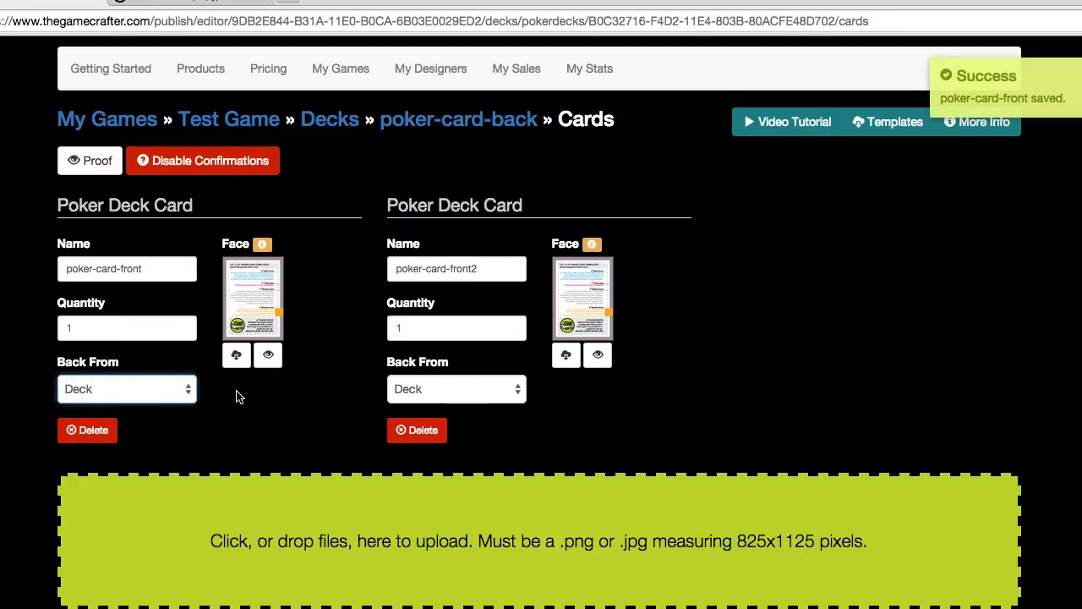
- Open the face proof of poker-card-front and check it with the cut lines and color filter switched off and on
mouse_move(269, 249)
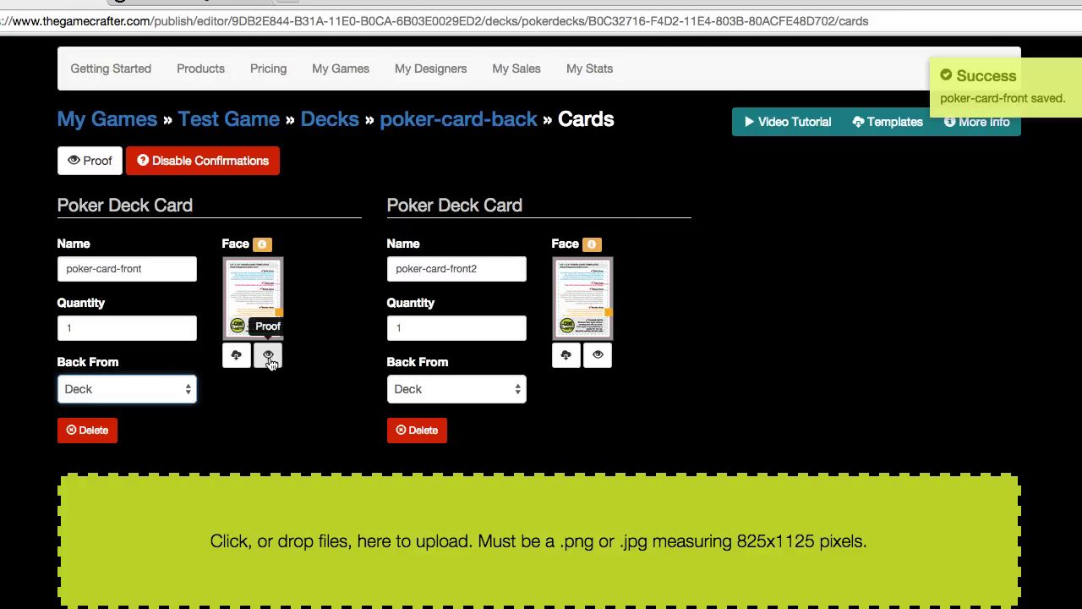
left_click(269, 358)
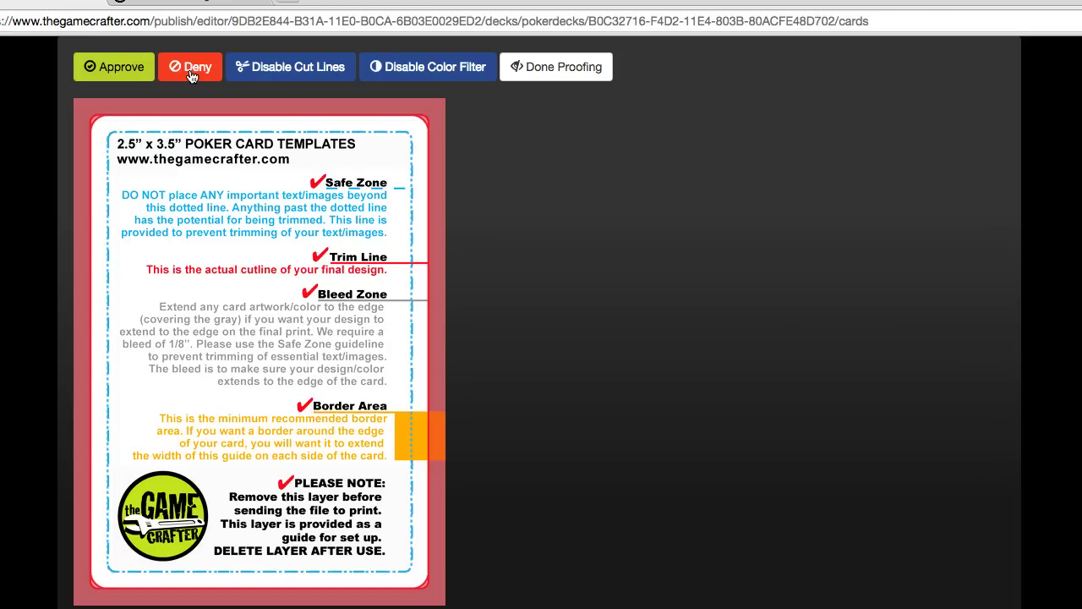
left_click(315, 71)
left_click(314, 72)
left_click(430, 70)
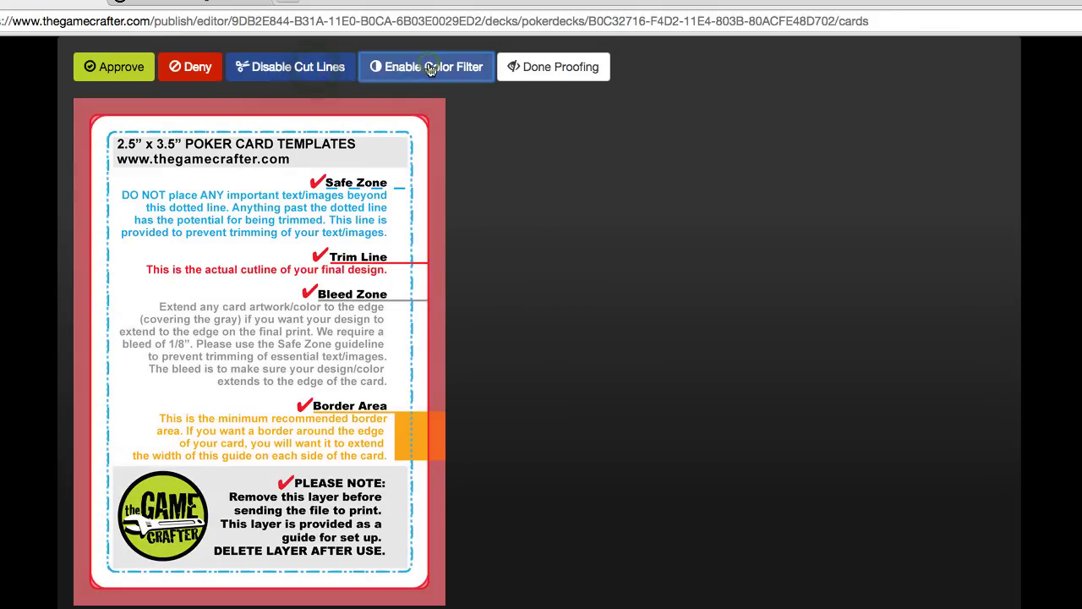
left_click(430, 70)
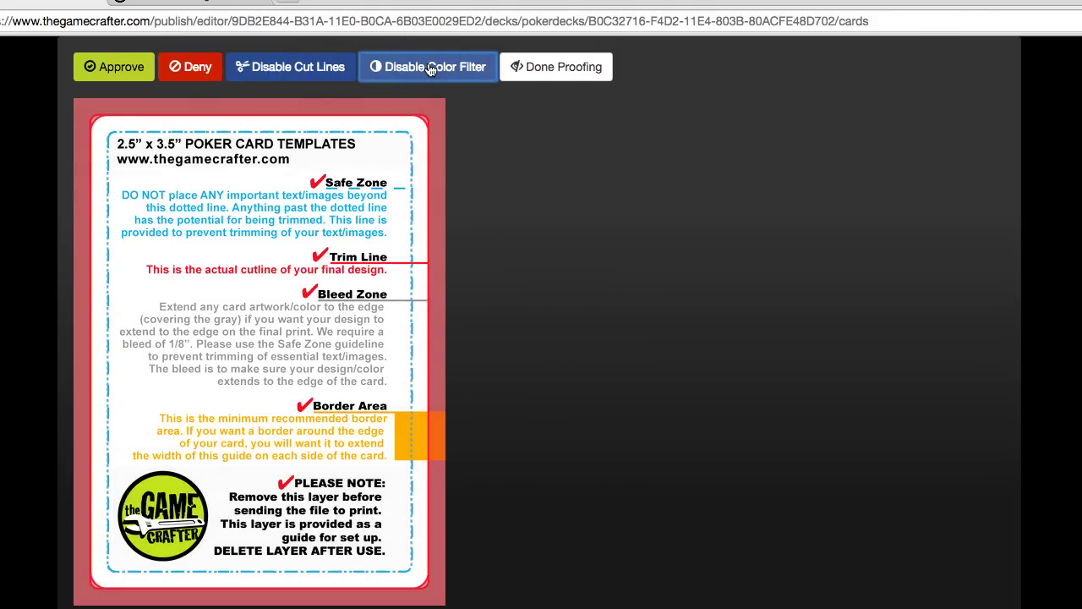
- Approve the face proofs of poker-card-front and poker-card-front2
left_click(123, 72)
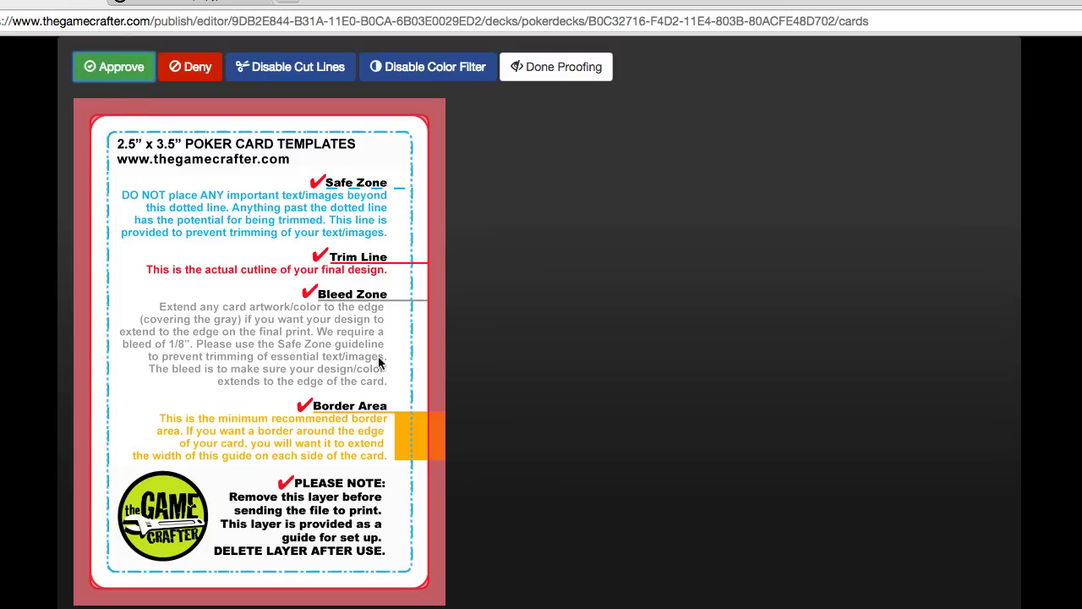
left_click(110, 74)
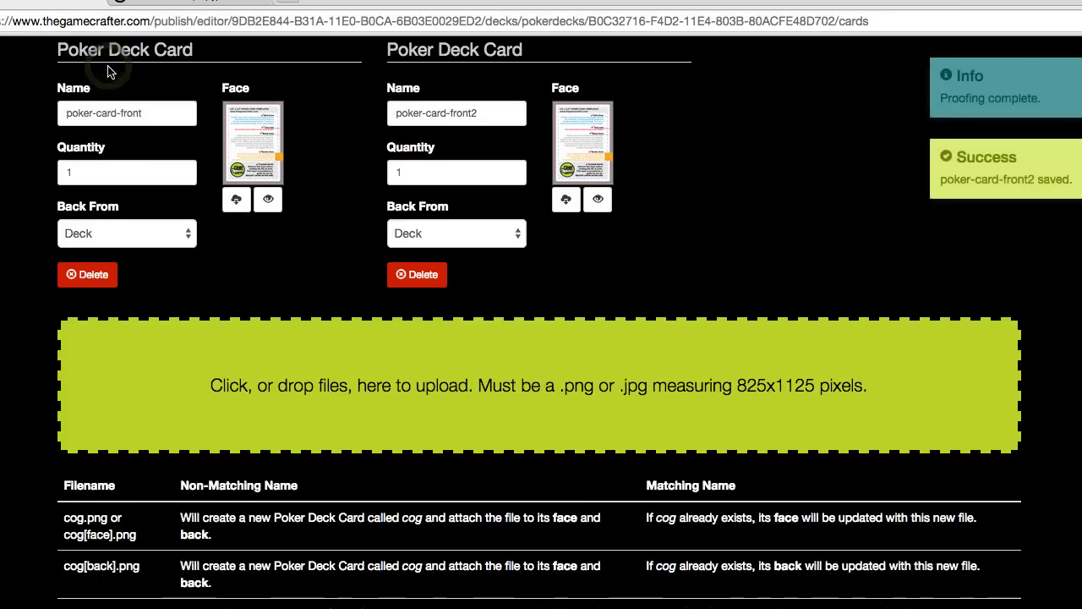
- Review the proofed cards and the file-naming rules for uploading card faces, backs and quantities
scroll(301, 257, "up", 3)
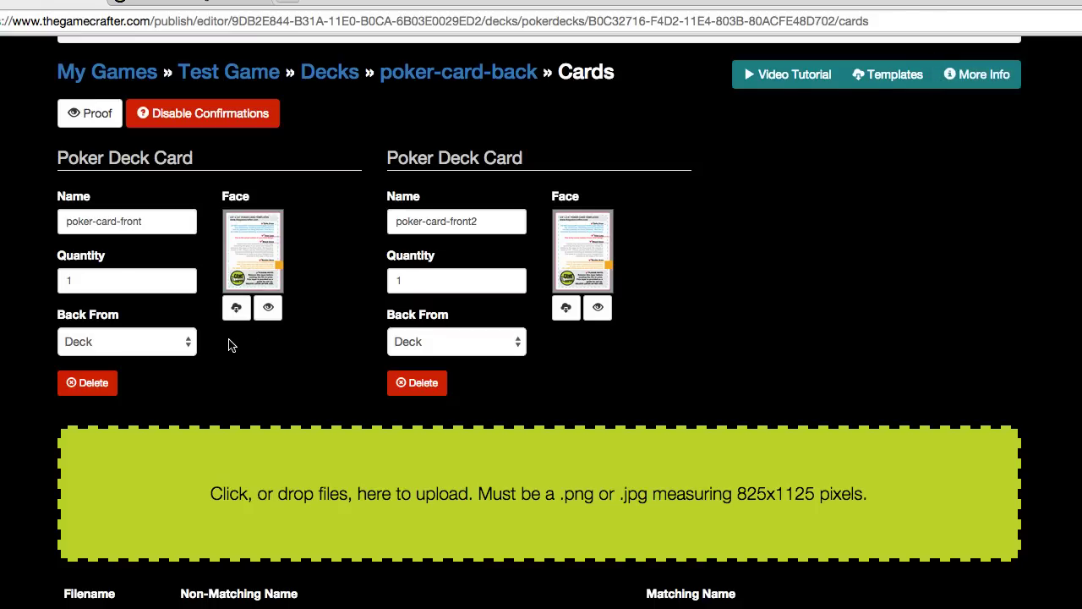
scroll(232, 346, "down", 3)
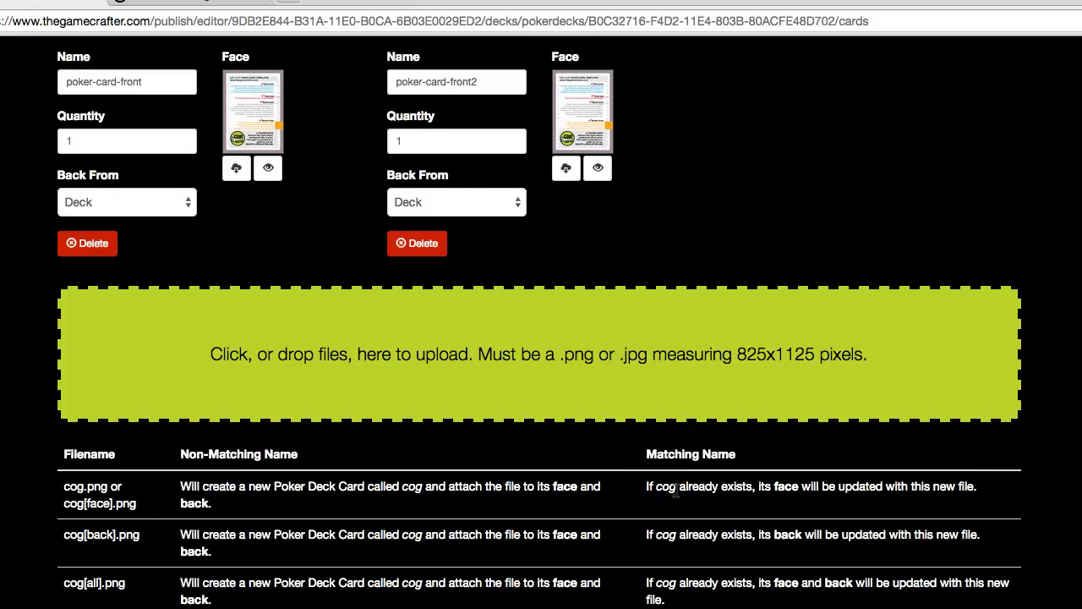
scroll(689, 493, "down", 3)
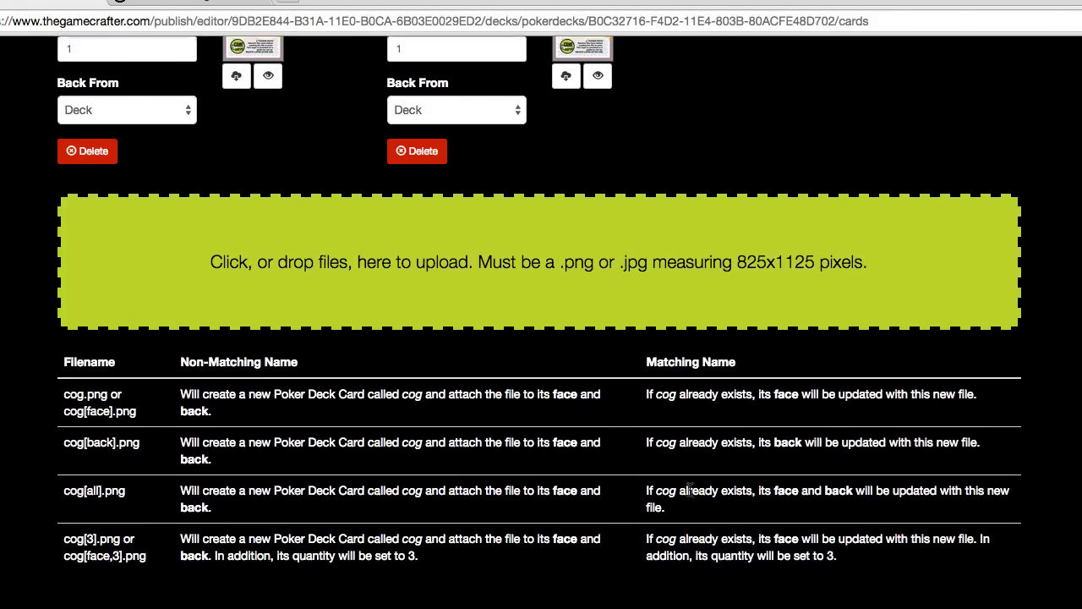